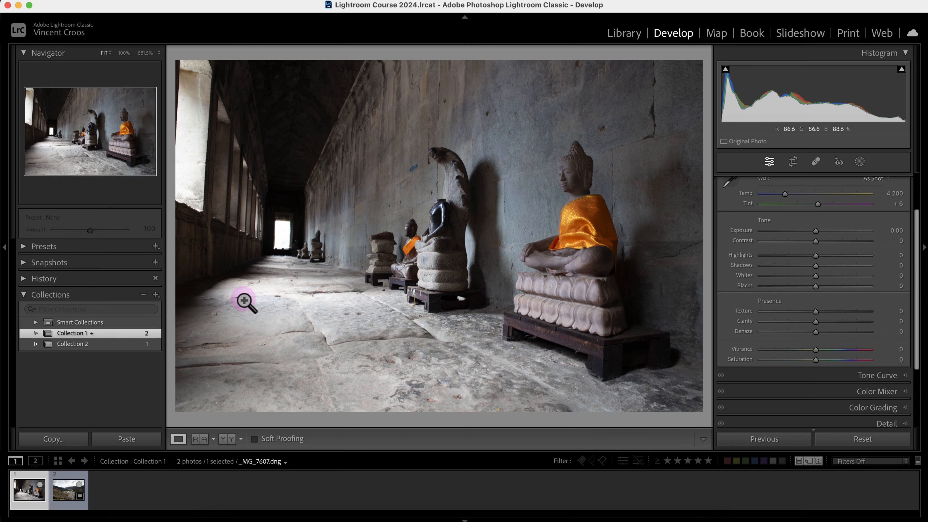
- Show the develop presets list, hide the Navigator preview, and collapse the Adaptive: Sky and Style: Cinematic groups
click(23, 246)
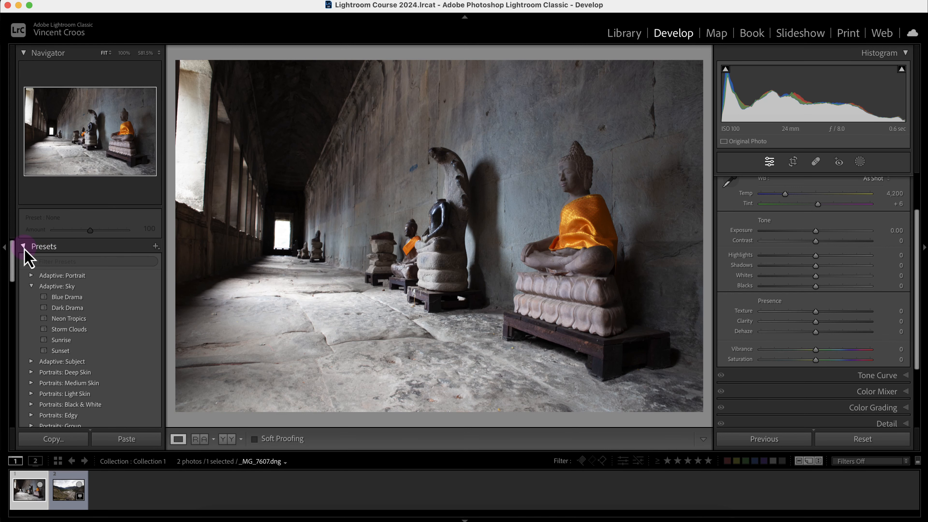
click(83, 325)
scroll(83, 342, down, 3)
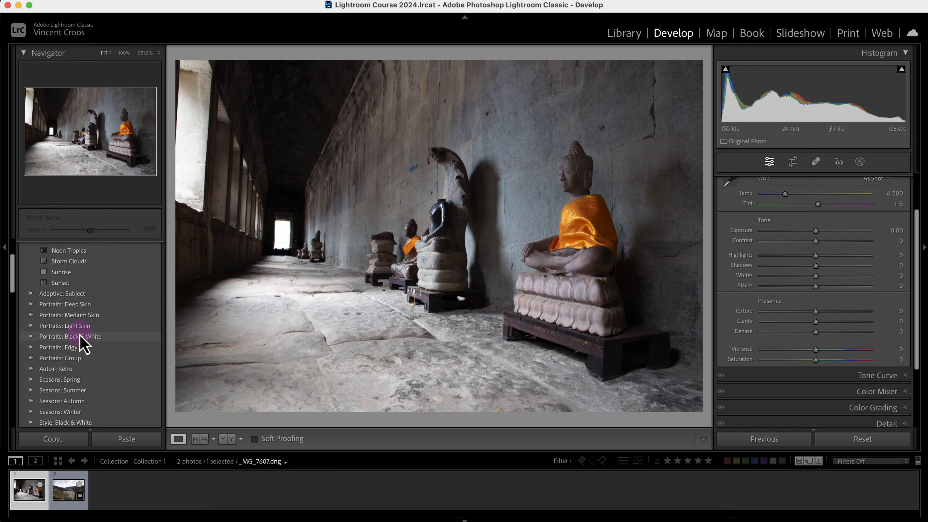
scroll(81, 331, up, 3)
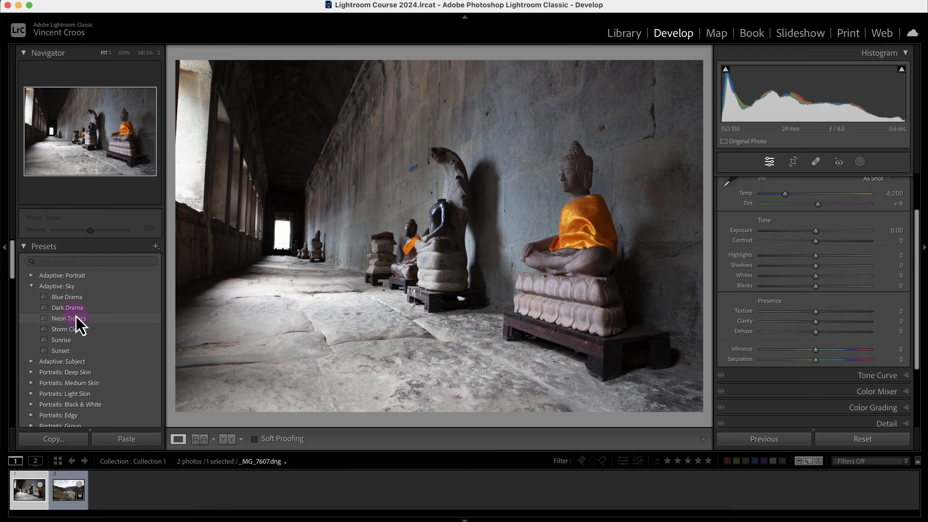
click(23, 53)
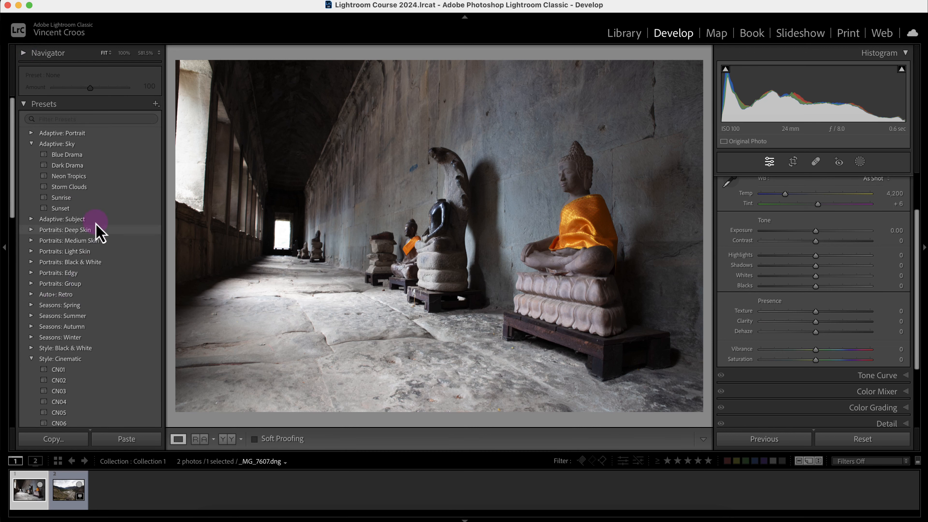
click(32, 145)
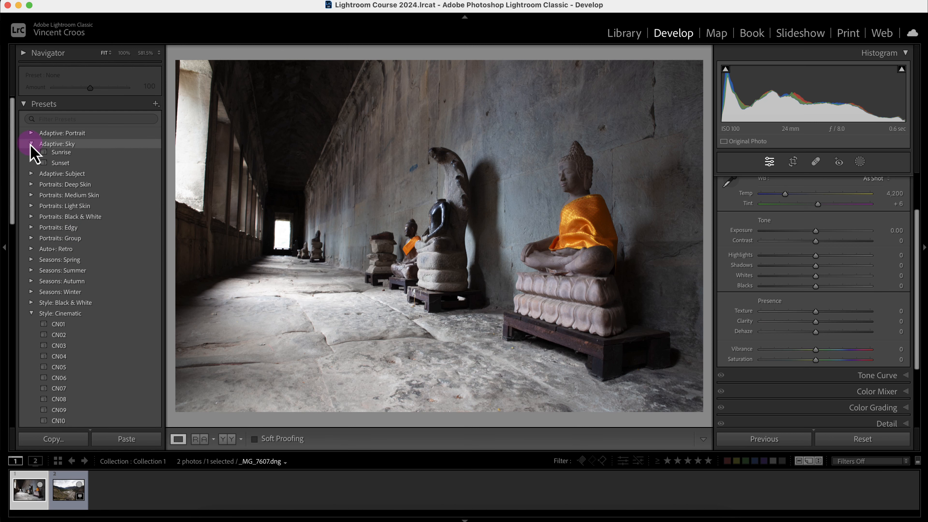
click(30, 294)
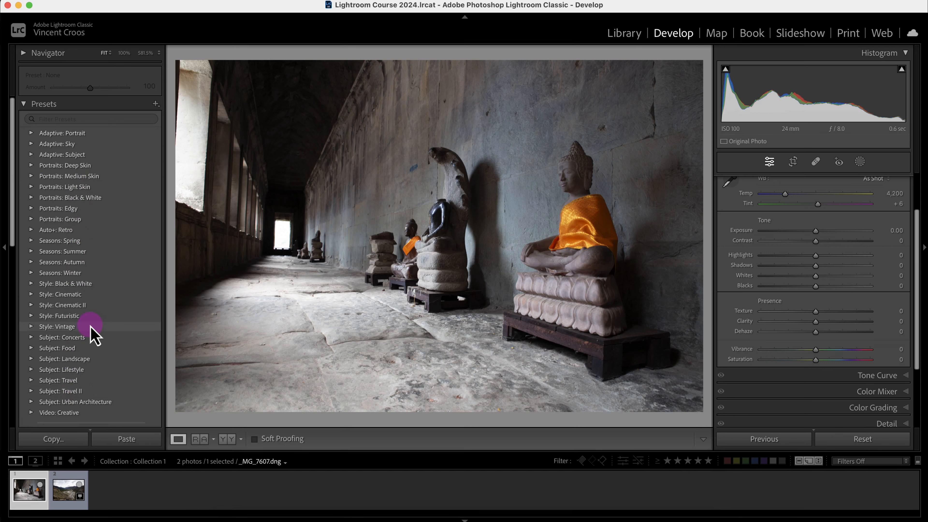
- Review which preset groups are enabled in Manage Presets, down to the Classic groups, without saving changes
click(156, 105)
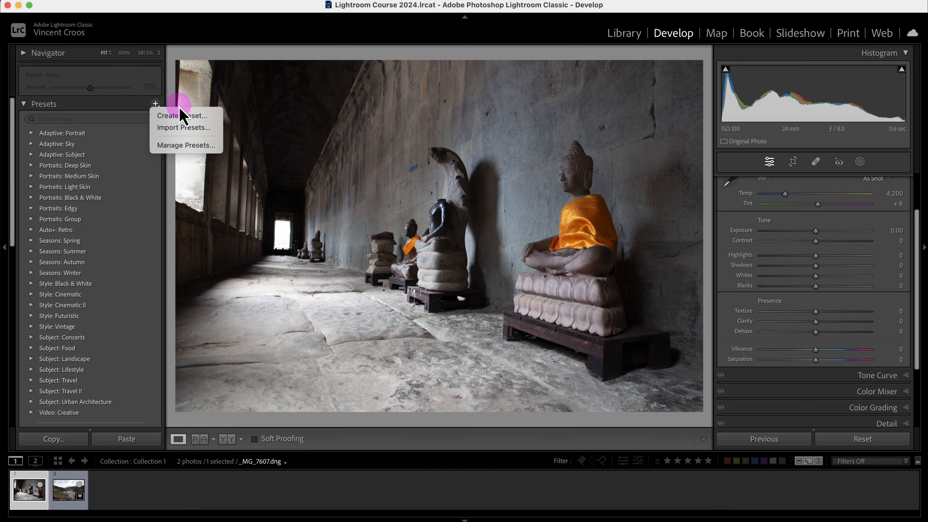
click(200, 147)
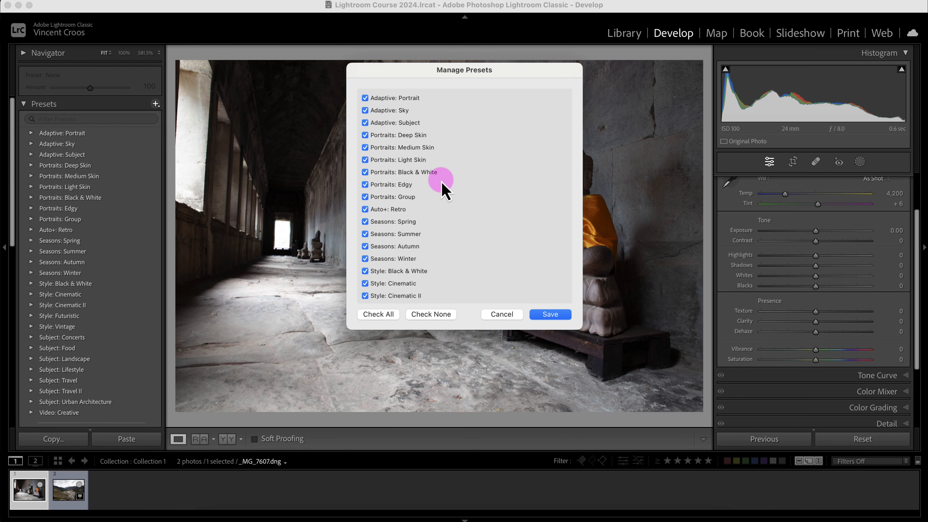
scroll(398, 211, down, 5)
scroll(398, 211, down, 6)
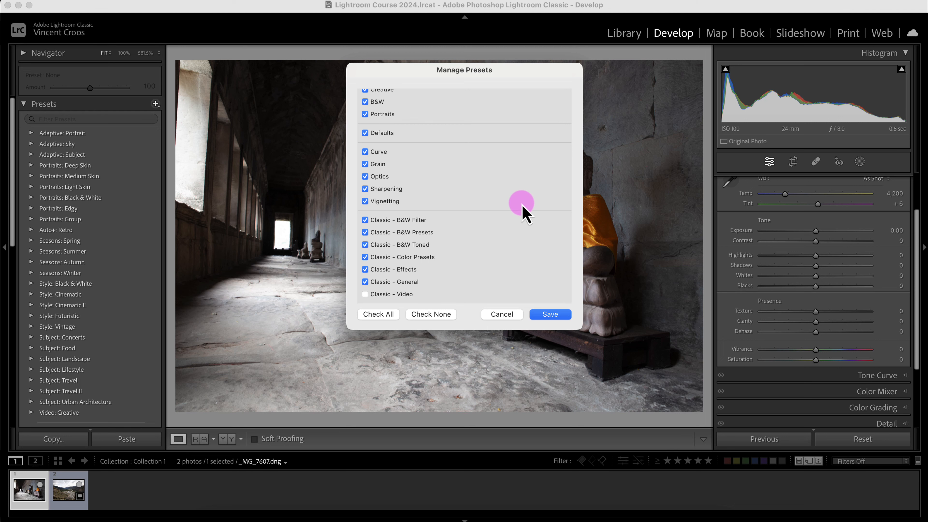
click(500, 316)
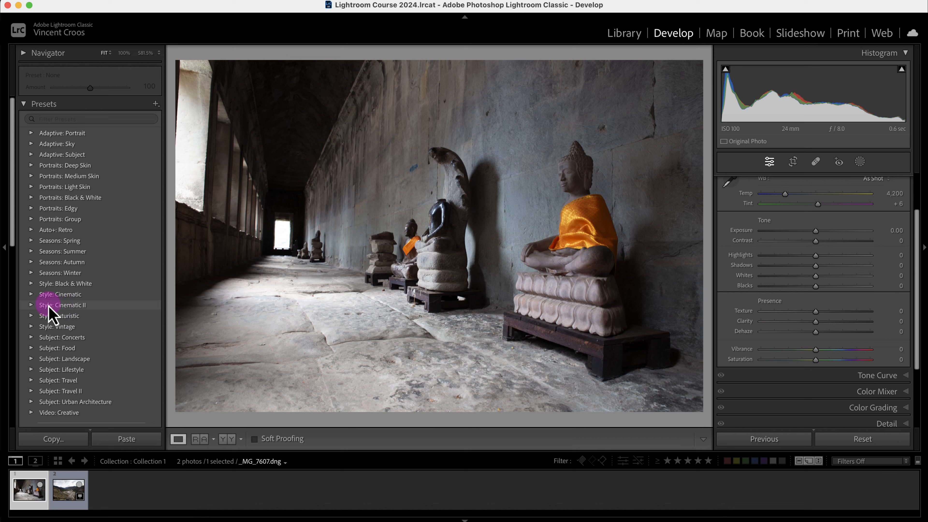
- Apply the CN17 preset from Style: Cinematic II to the temple photo with its amount at 108
click(31, 305)
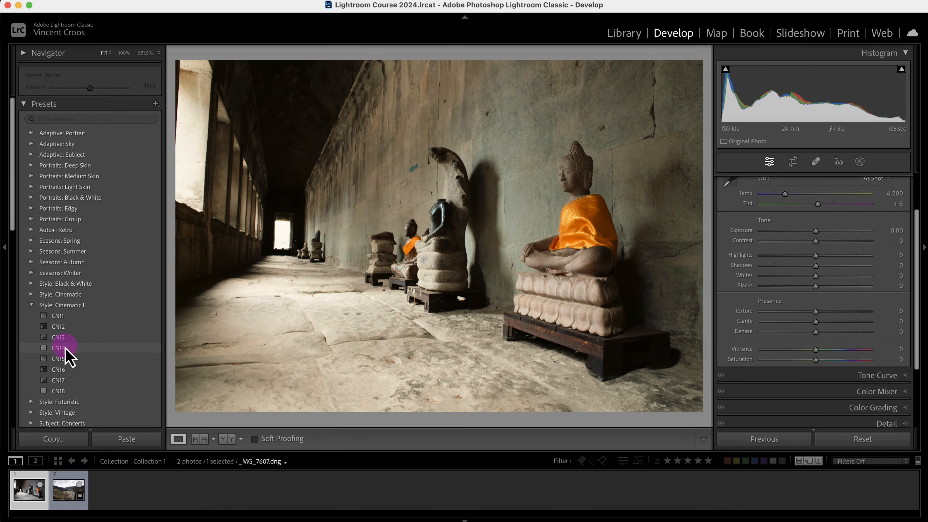
click(61, 381)
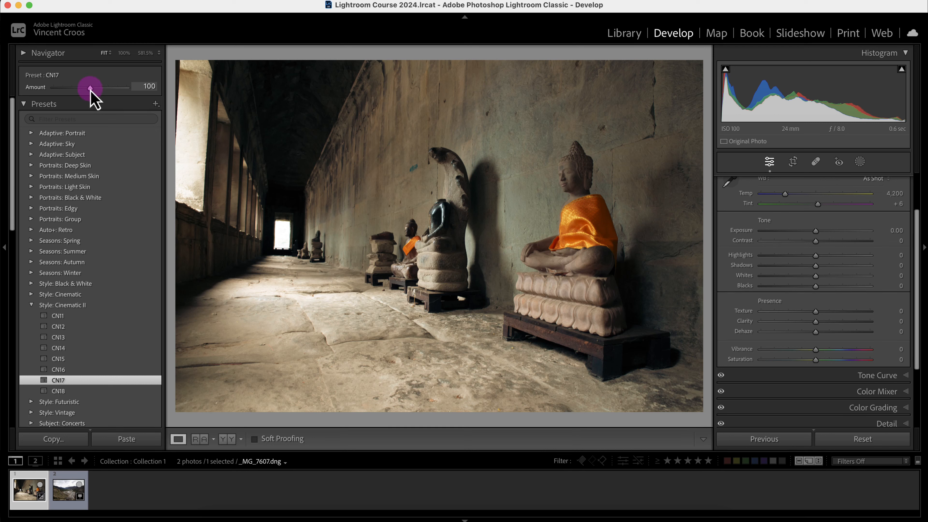
mouse_move(86, 89)
mouse_down()
mouse_move(53, 89)
mouse_move(93, 92)
mouse_up()
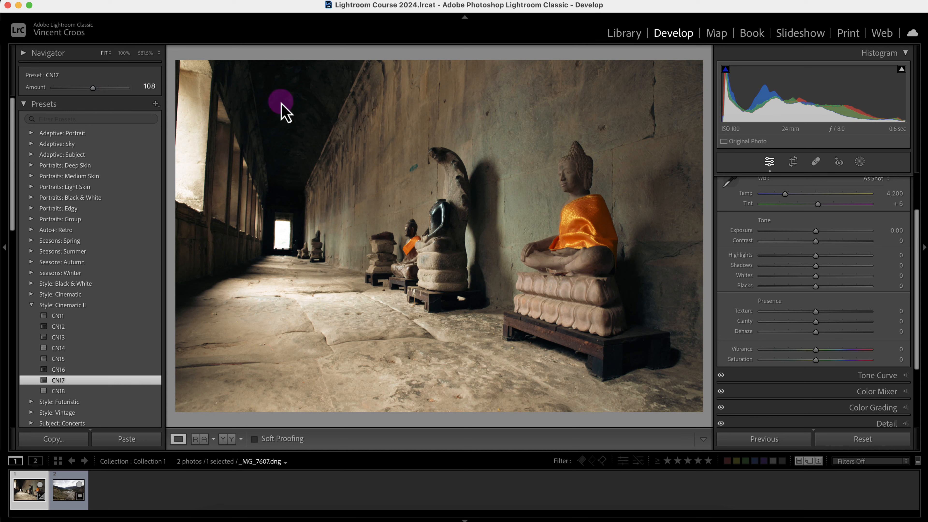
- Collapse the Basic adjustments and compare the photo with the preset's Tone Curve, Color Mixer, Color Grading and Effects adjustments temporarily off
drag(916, 225, 921, 184)
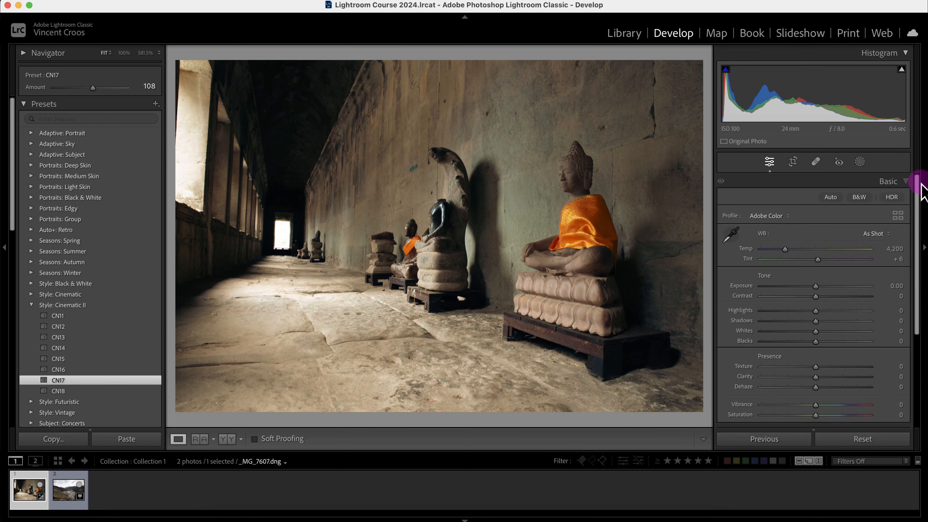
click(906, 184)
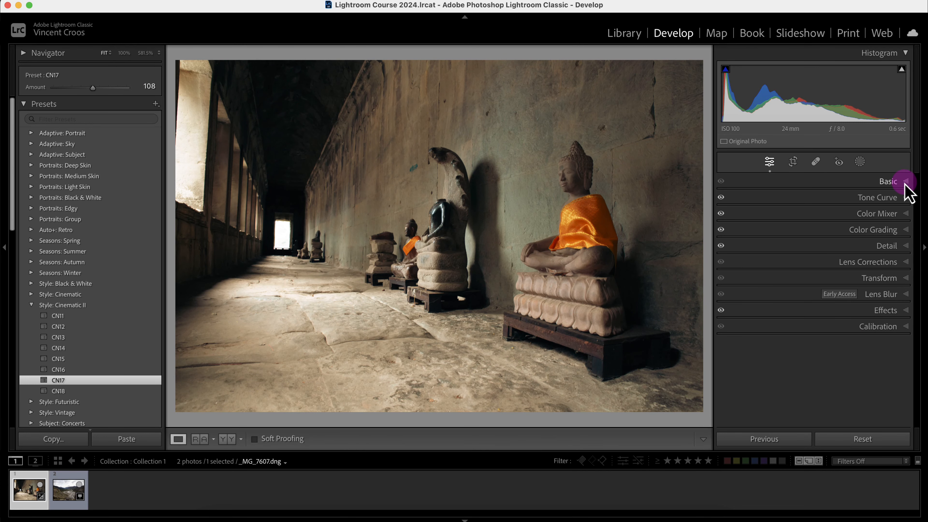
click(722, 199)
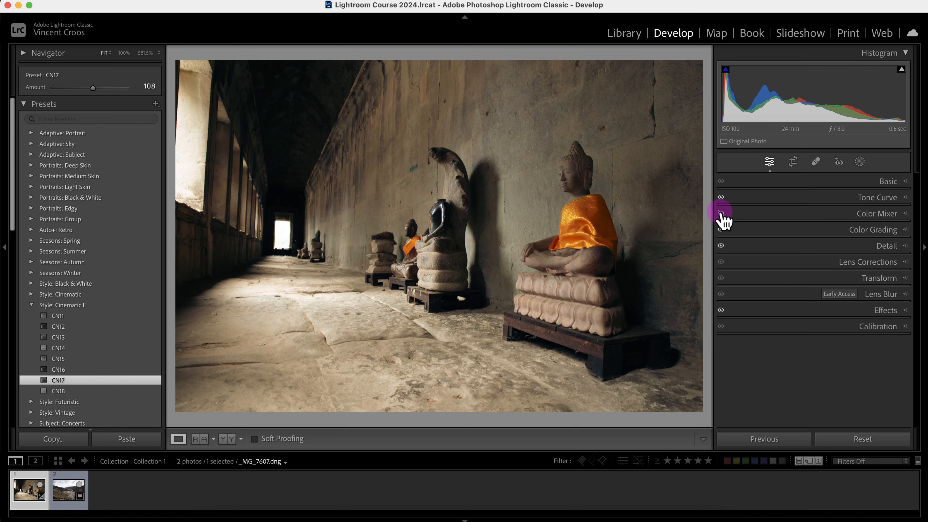
click(721, 214)
click(721, 229)
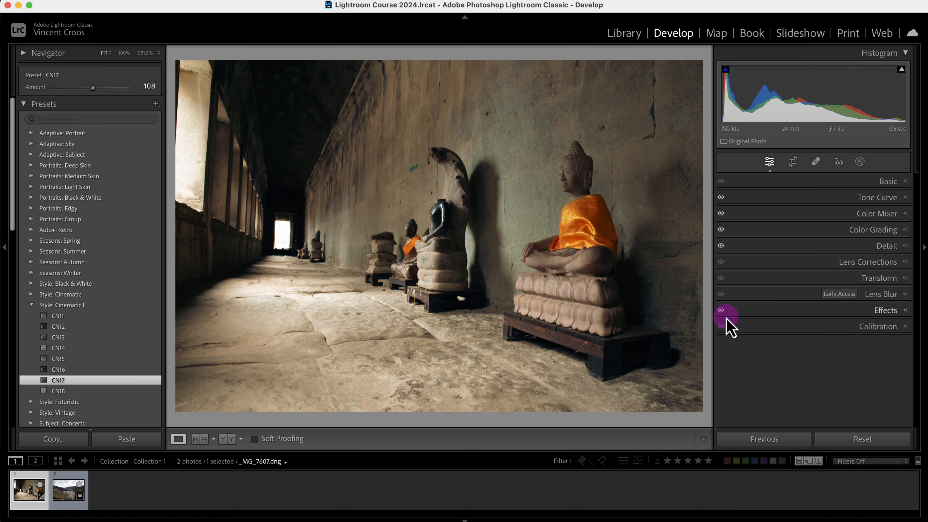
click(721, 311)
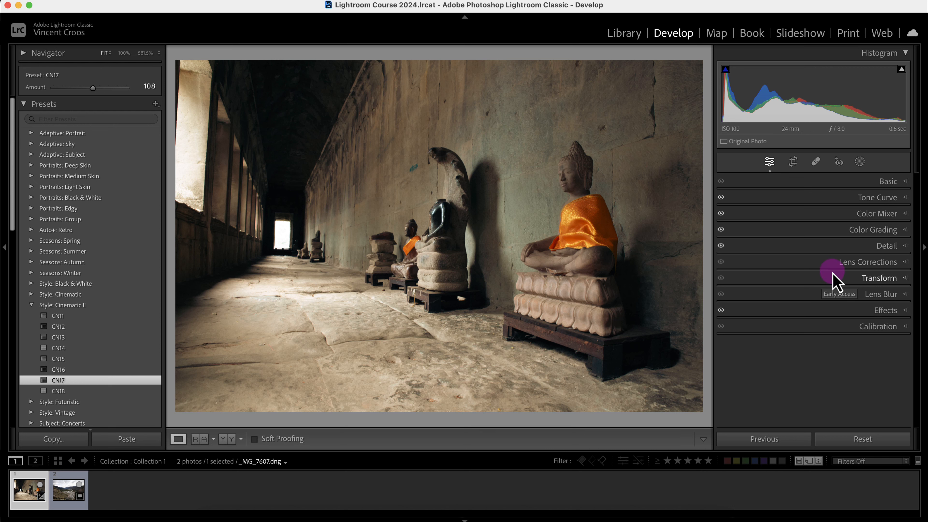
- Reset the temple photo's tone curve channels and reshape the point curve, placing its lower point at input 82, output 89
click(903, 199)
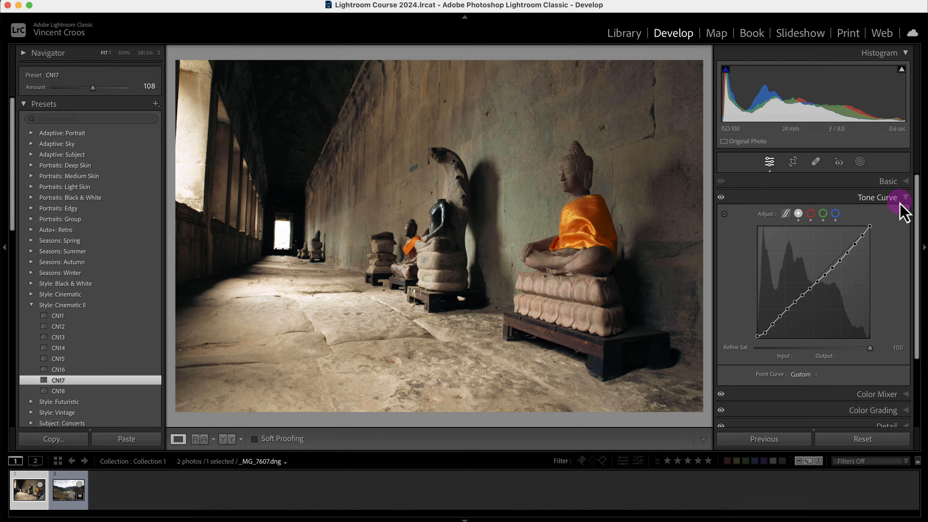
key(alt)
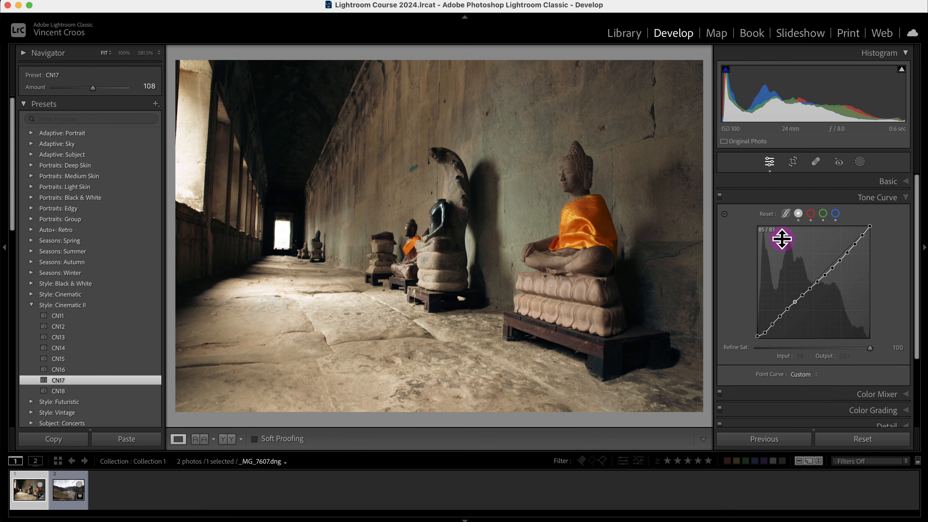
alt+click(767, 214)
drag(814, 281, 794, 299)
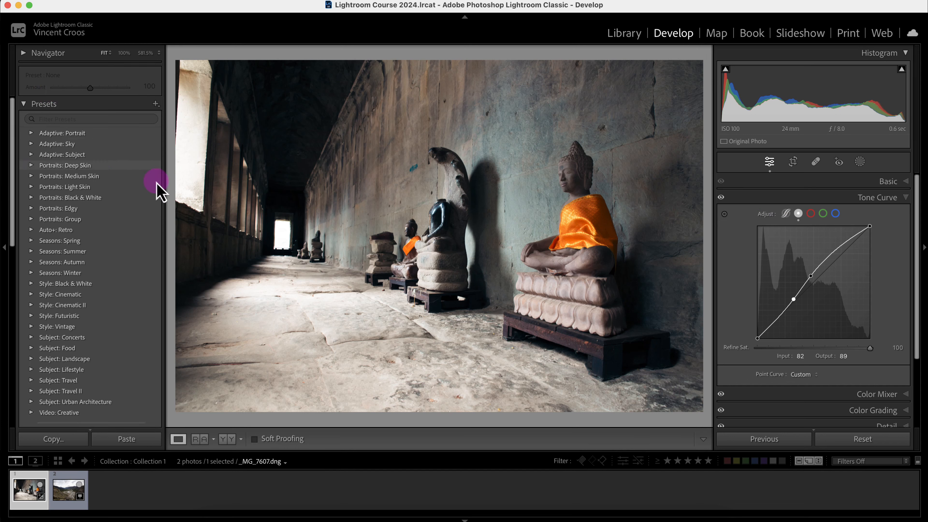
- Select the river valley photo _MG_8185.DNG and expand the Adaptive: Sky preset group
click(72, 499)
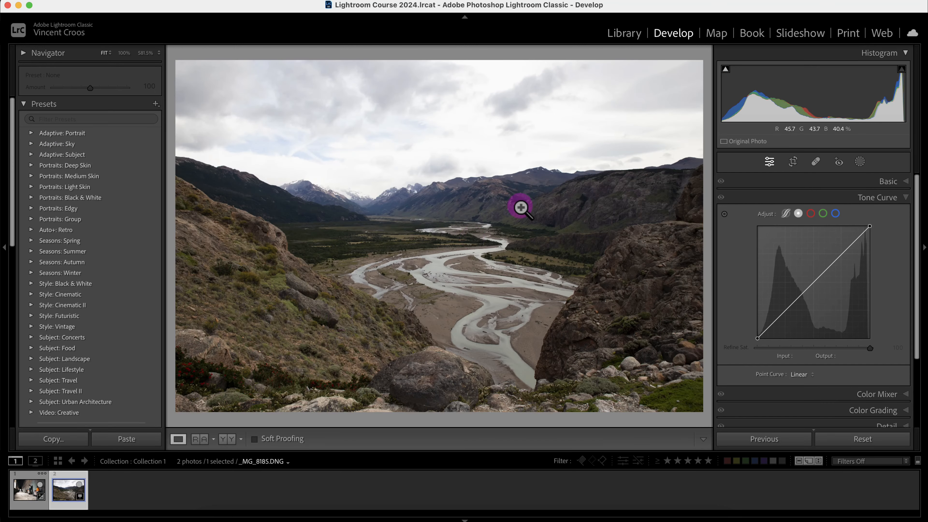
click(31, 154)
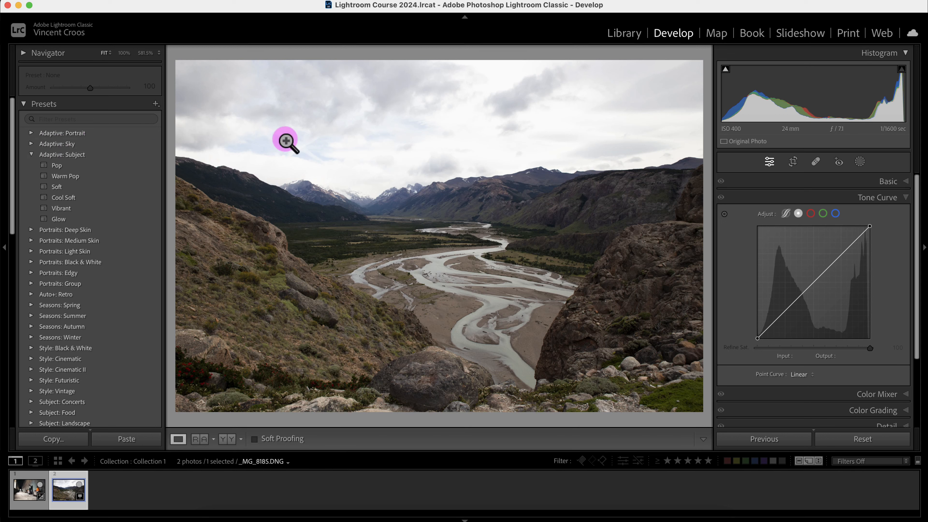
click(32, 155)
click(31, 144)
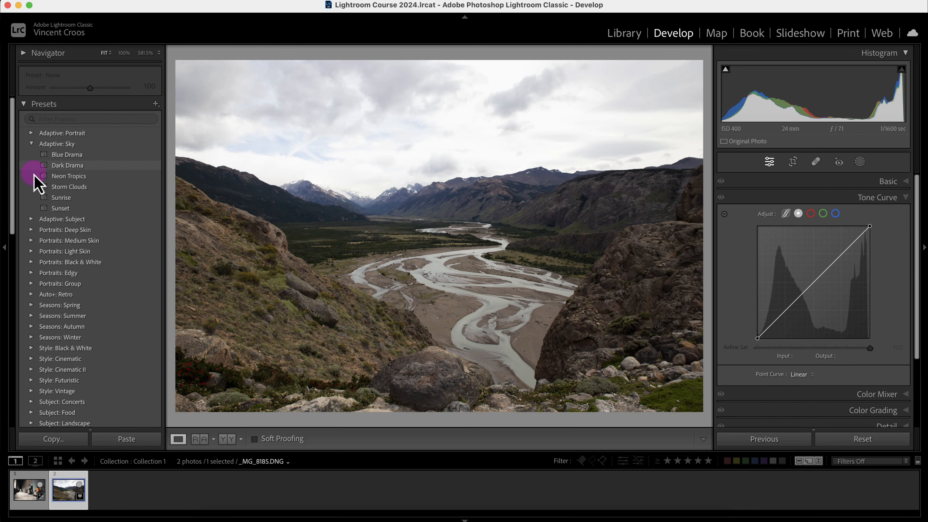
- Try the Blue Drama and Dark Drama adaptive sky presets on the river valley photo and inspect the resulting sky mask
click(69, 154)
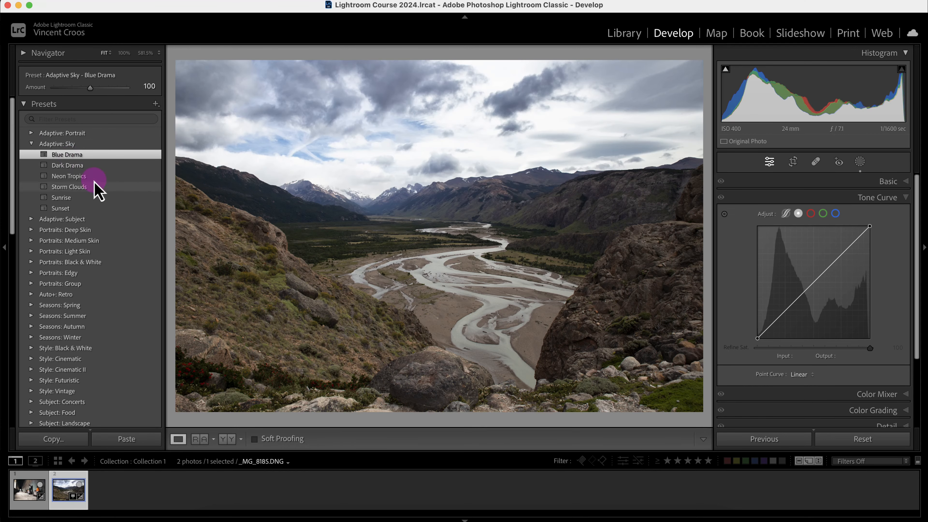
click(75, 166)
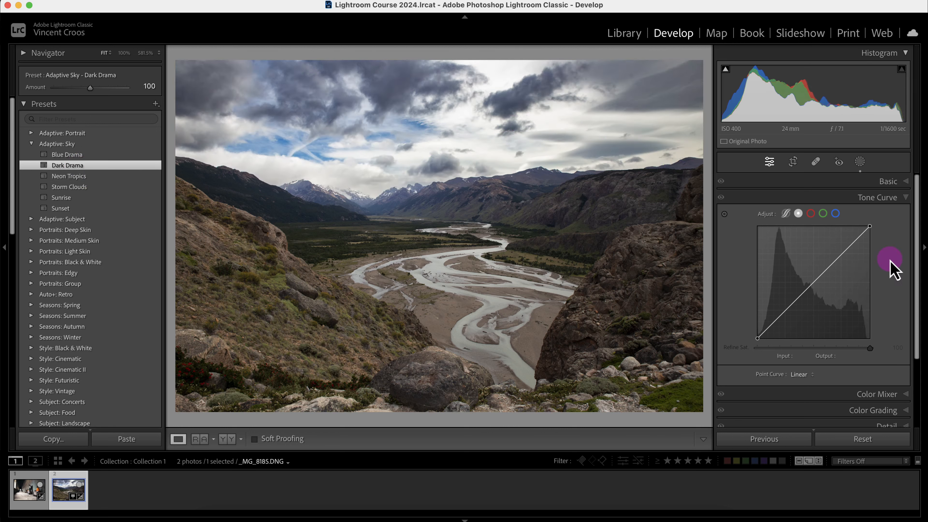
click(860, 162)
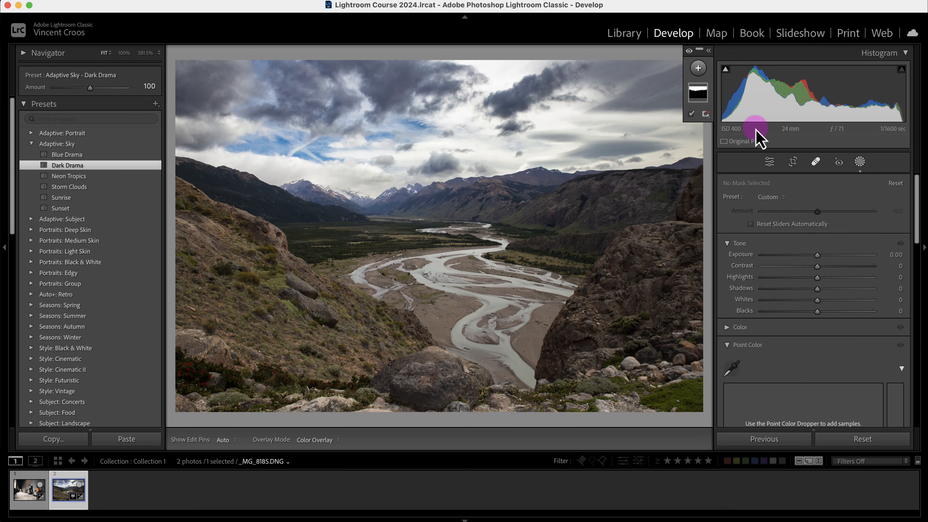
mouse_move(699, 103)
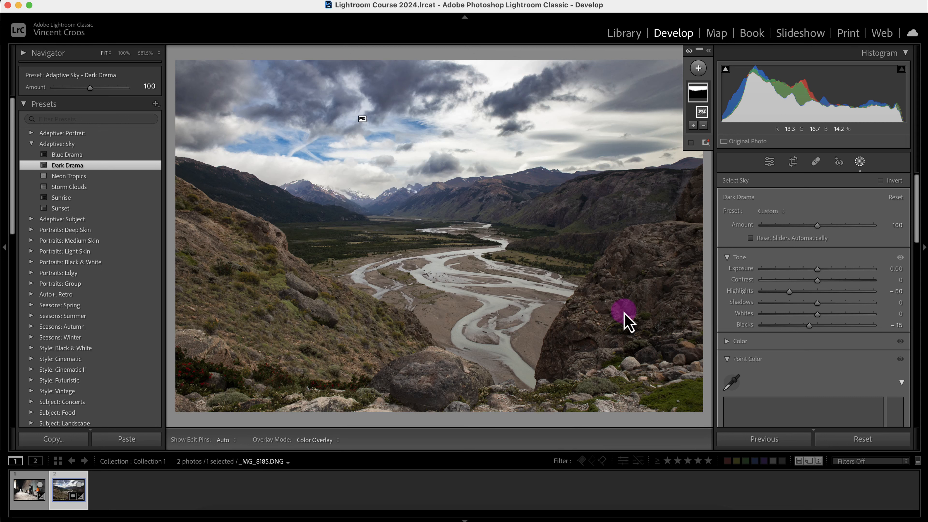
- Undo the adaptive sky presets on the river valley photo and leave masking
key(super+z)
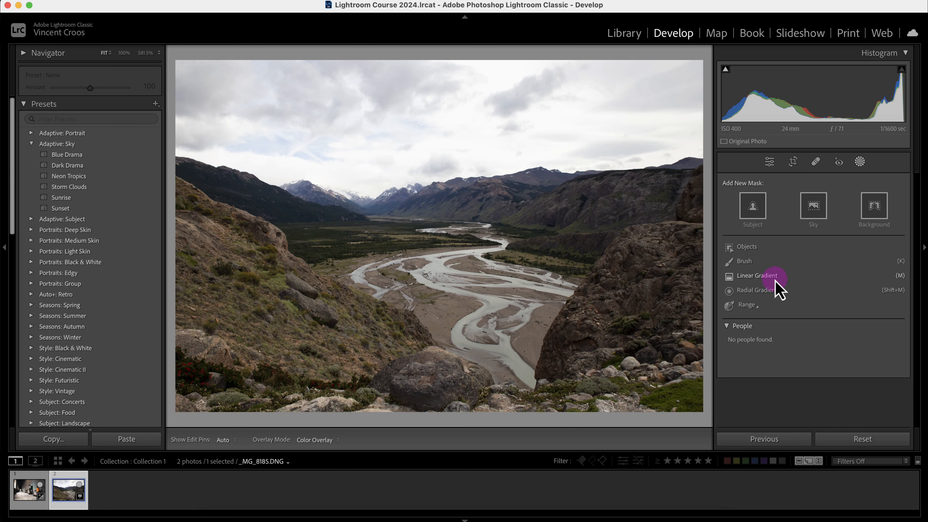
key(Escape)
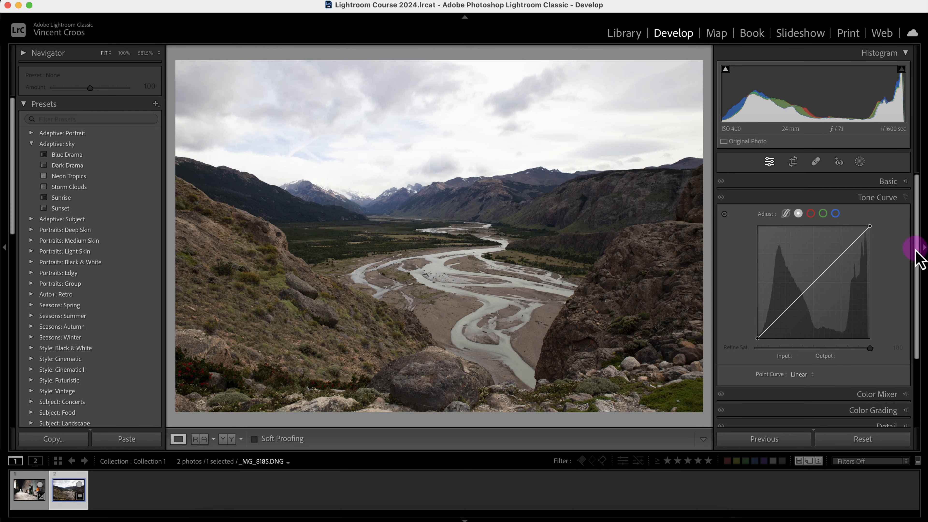
- Set the river valley photo's Highlights to -12 and Whites to -11 in the Basic adjustments
click(907, 182)
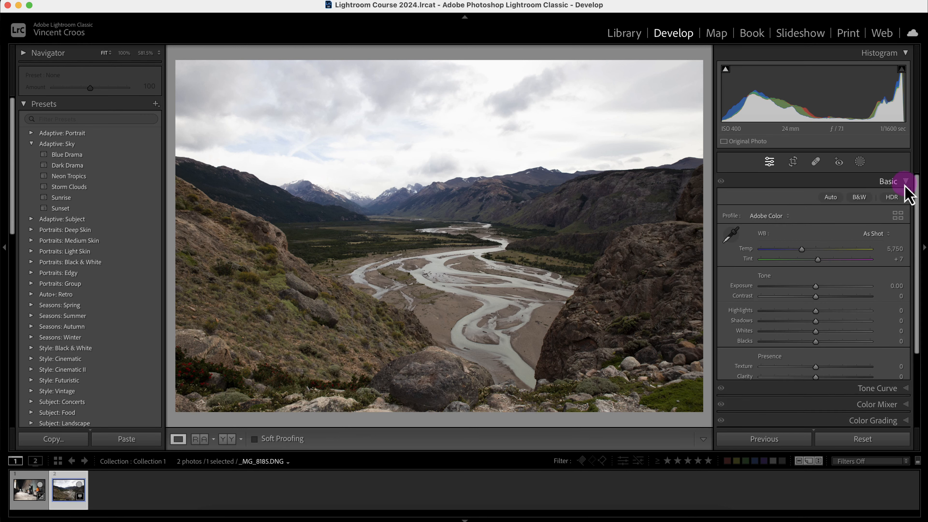
drag(917, 232, 918, 280)
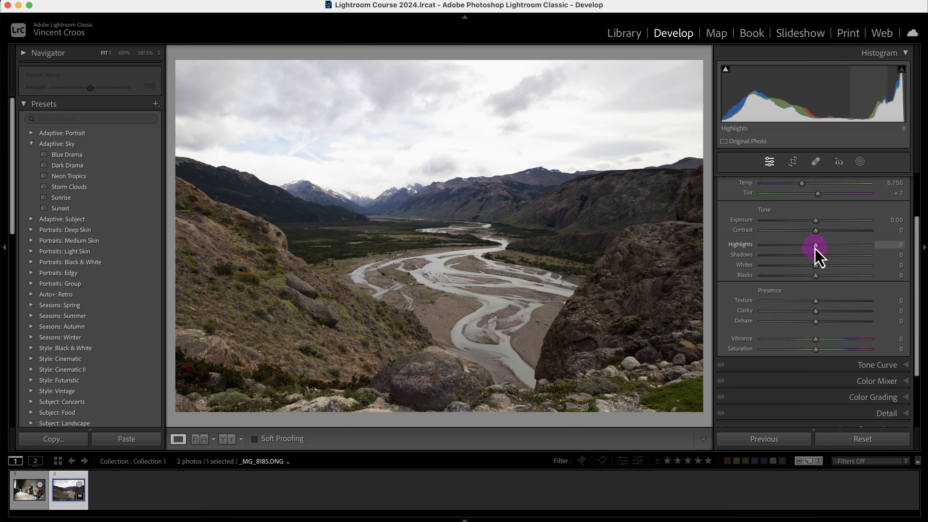
drag(816, 245, 809, 248)
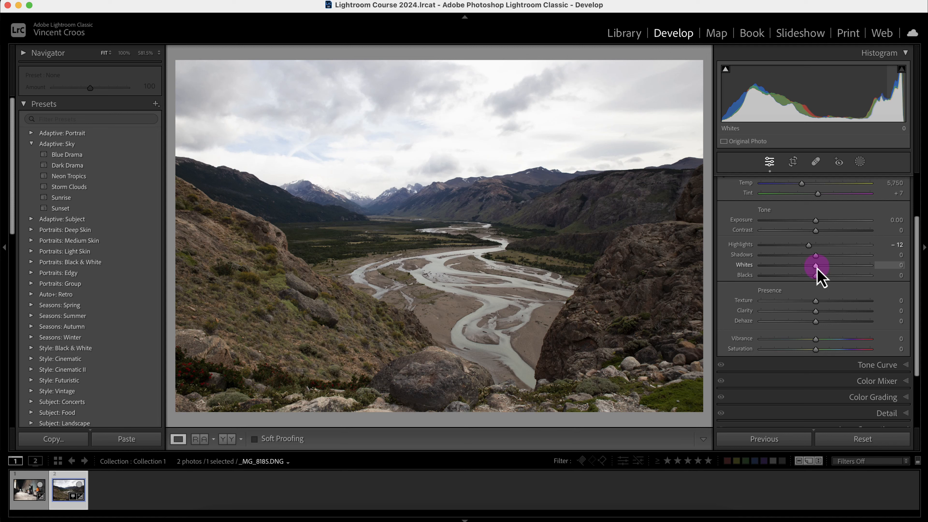
drag(817, 270, 809, 270)
- Darken the tone curve midtones, placing a point at input 140, output 127, and one at input 143, output 131 on the red channel
scroll(917, 297, down, 5)
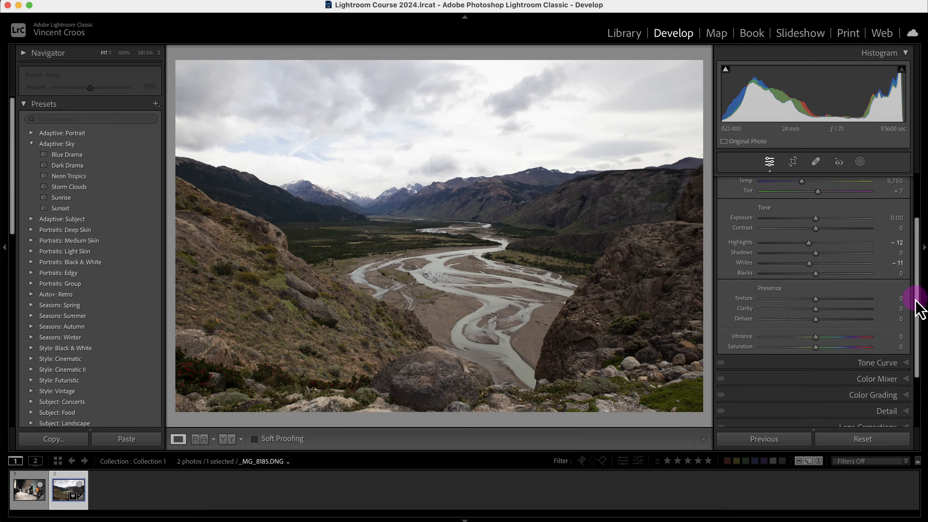
click(897, 286)
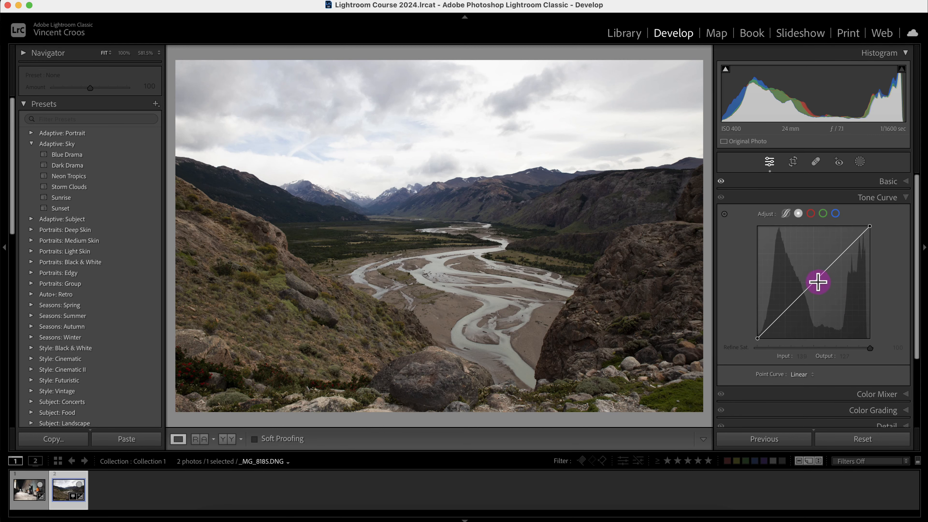
click(818, 282)
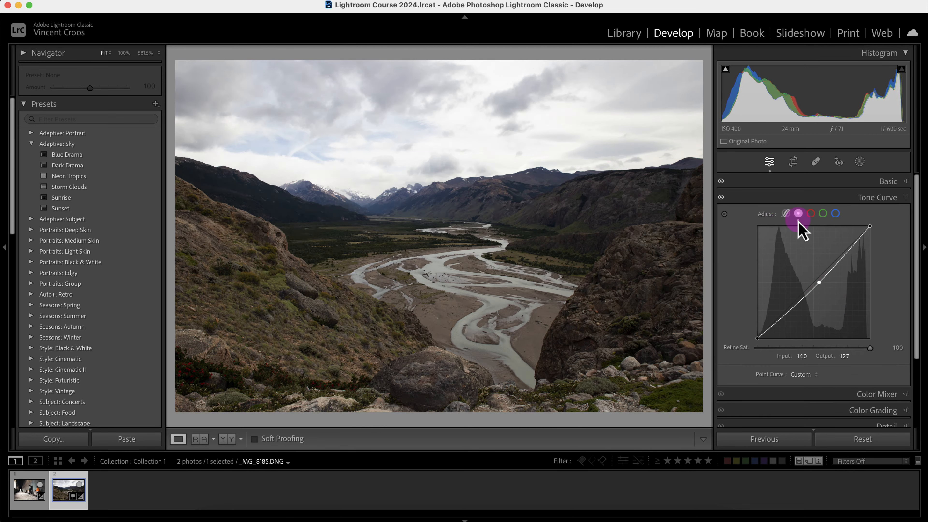
click(811, 214)
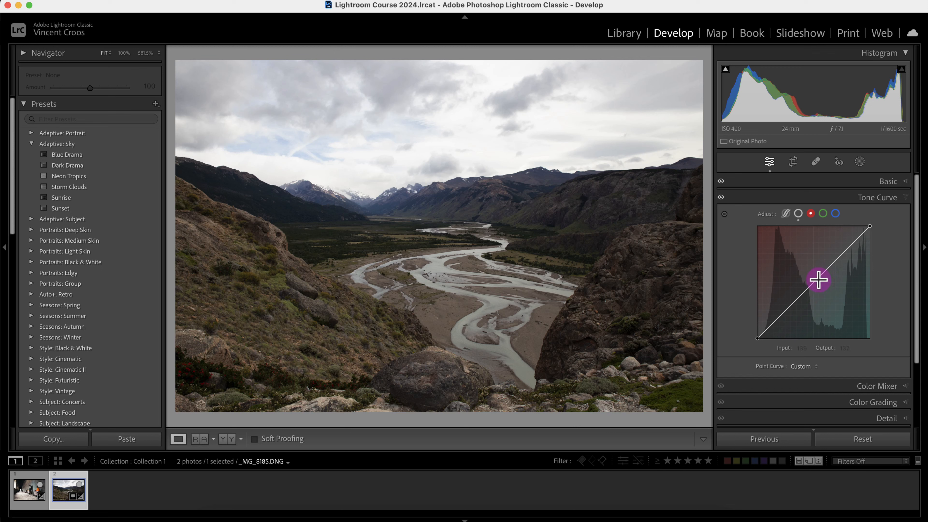
drag(819, 280, 821, 280)
- Add a Highlight Priority post-crop vignette with an Amount of -23 to the river valley photo
drag(903, 275, 920, 351)
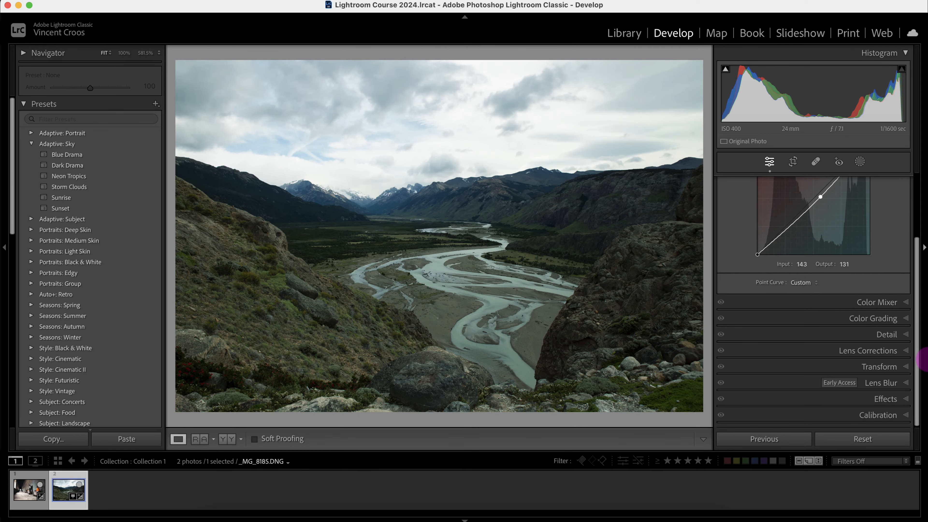
click(911, 405)
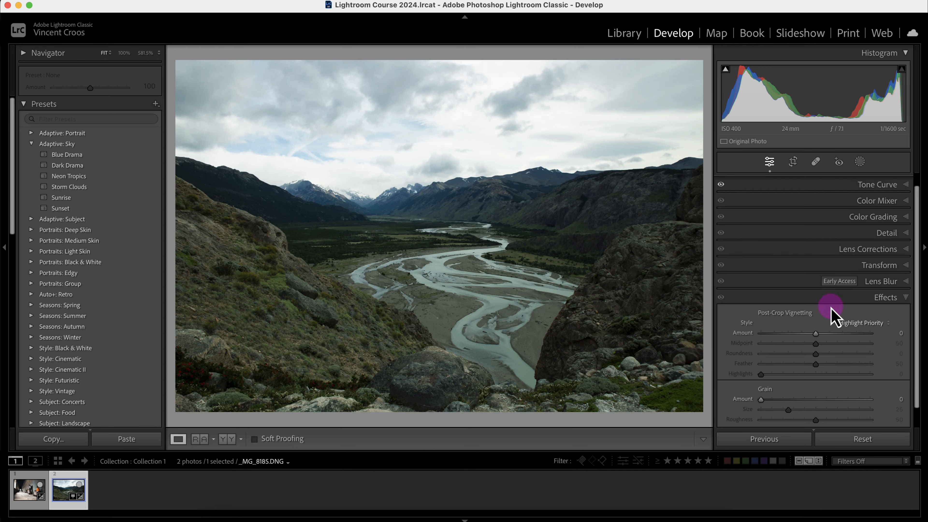
drag(816, 335, 803, 335)
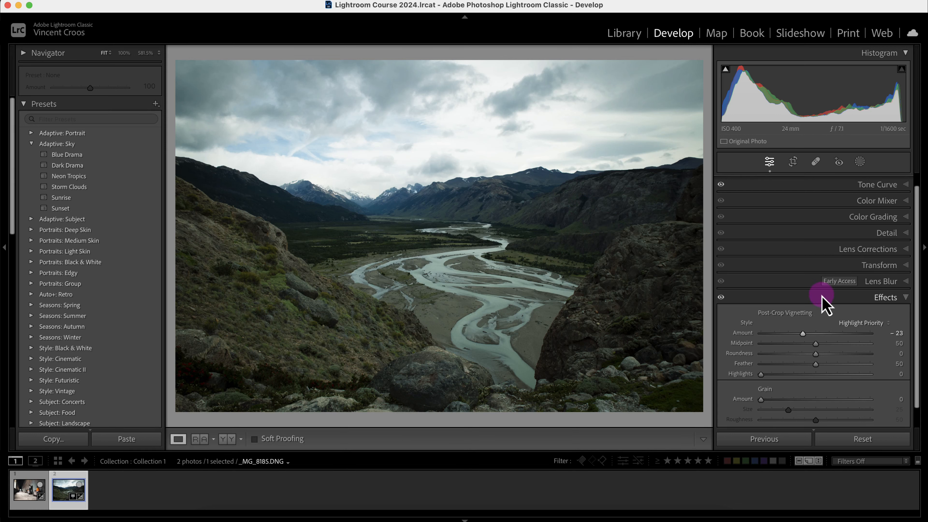
- Create a develop preset named "dark teal" in the User Presets group from the current adjustments
click(156, 104)
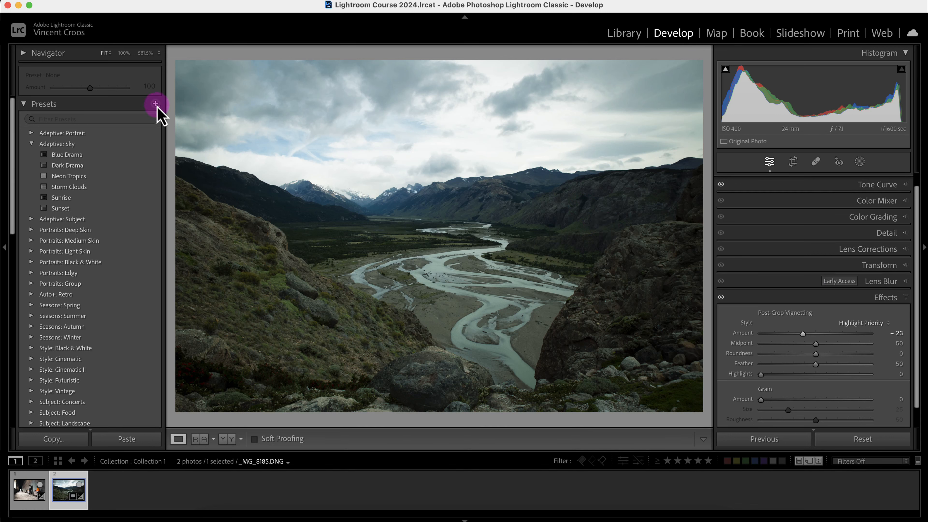
click(174, 116)
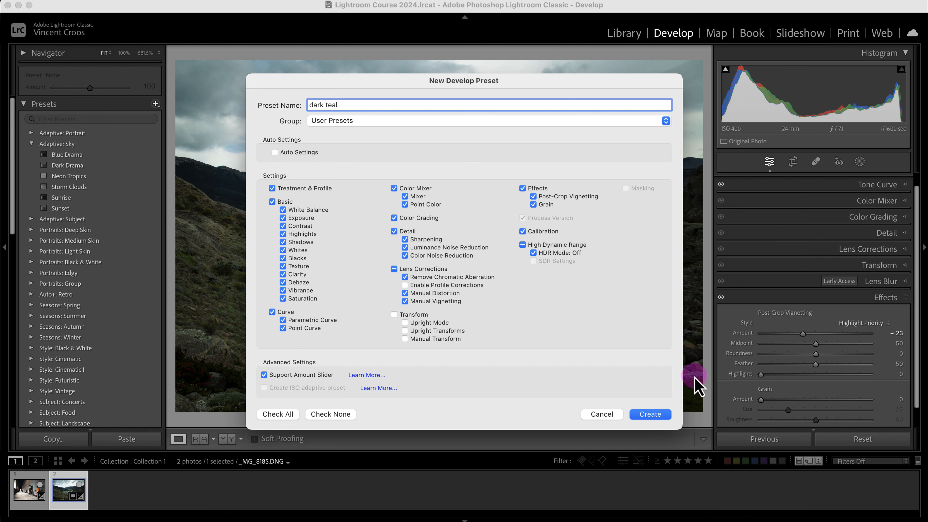
click(653, 417)
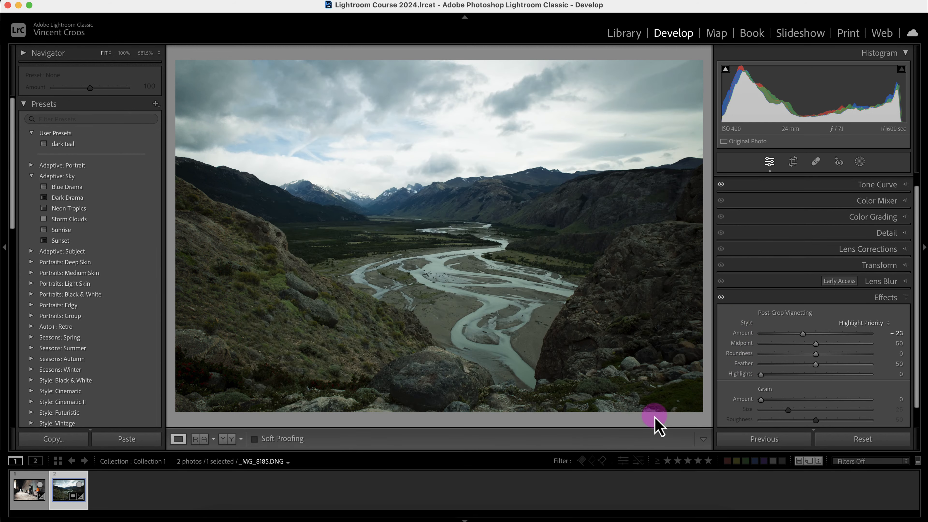
- Apply the dark teal preset, try WN01 from Seasons: Winter for comparison, and return to dark teal
click(69, 145)
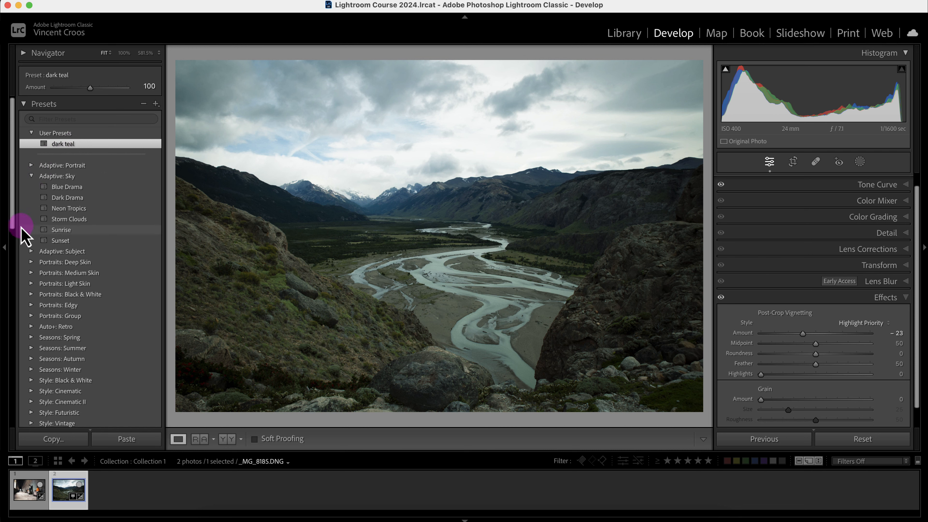
click(31, 370)
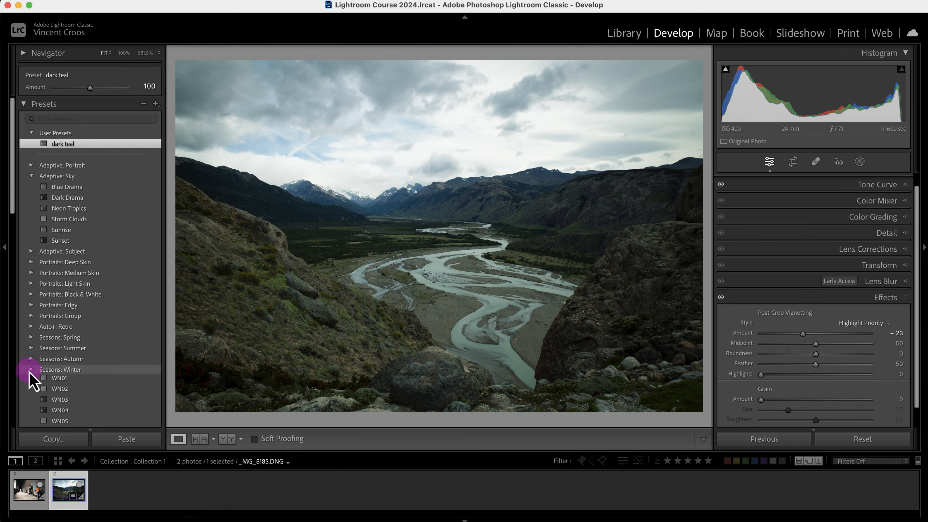
click(60, 381)
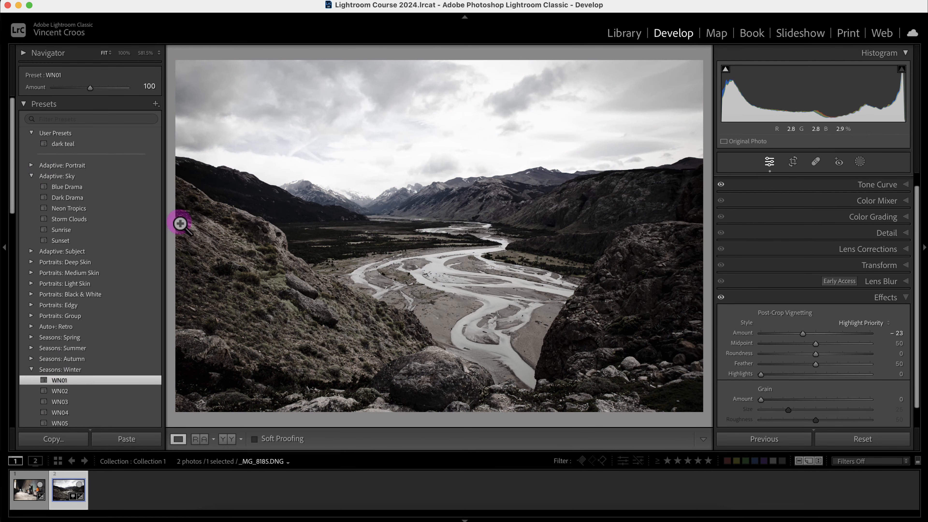
click(71, 145)
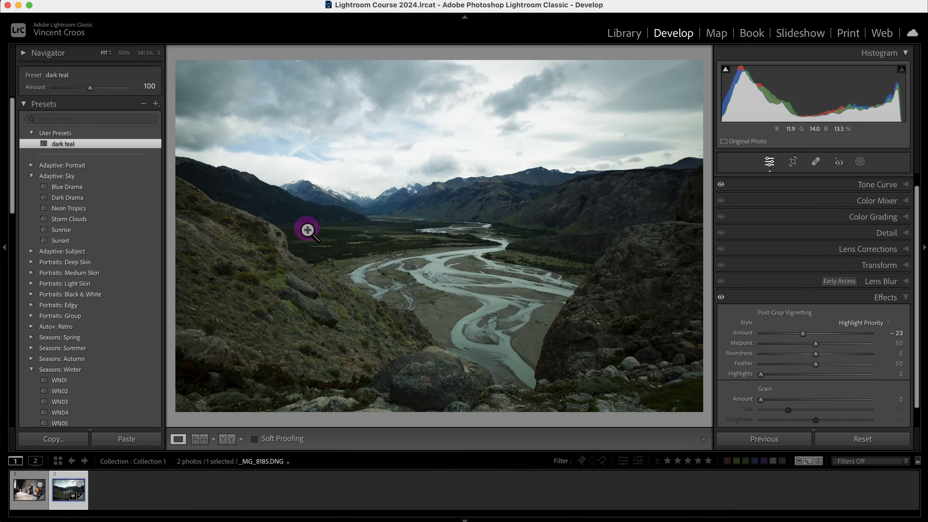
- Import the preset file tone curve sample.xmp from the Photos folder and apply it to the river valley photo
click(157, 105)
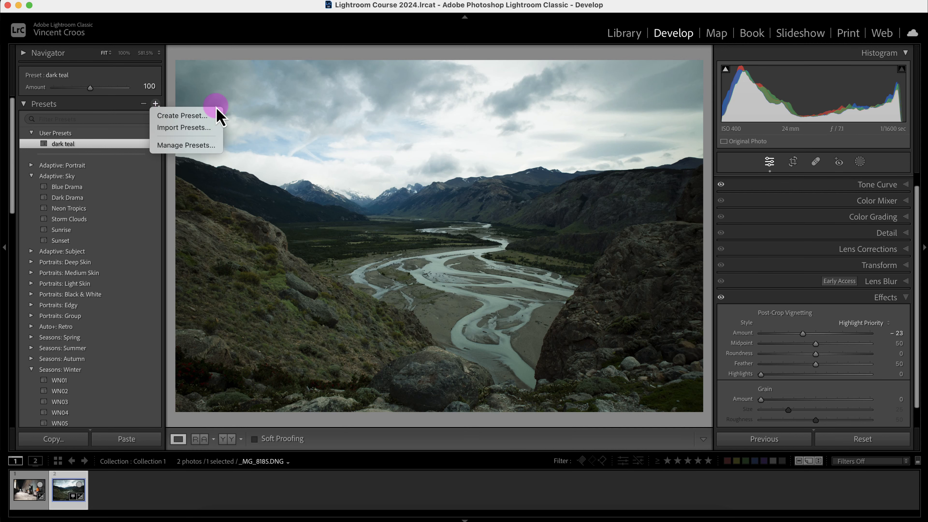
click(197, 133)
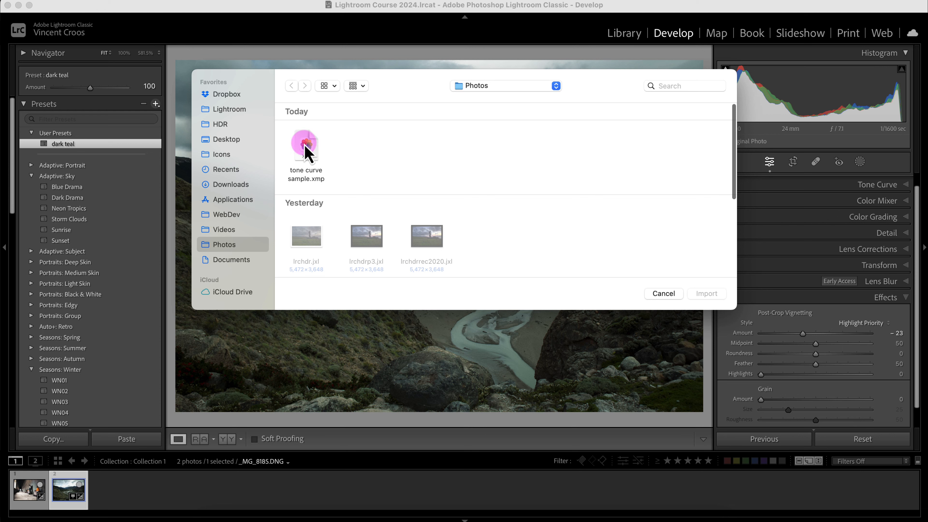
click(315, 148)
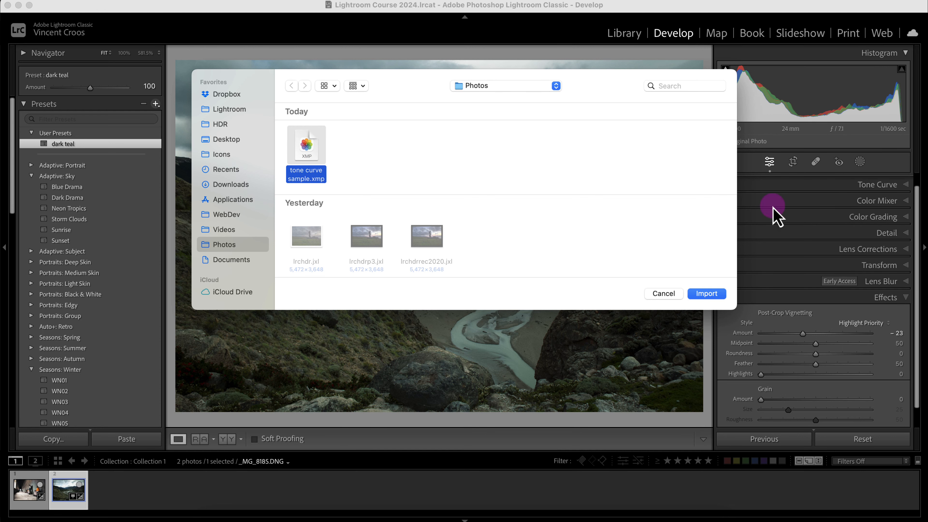
click(701, 302)
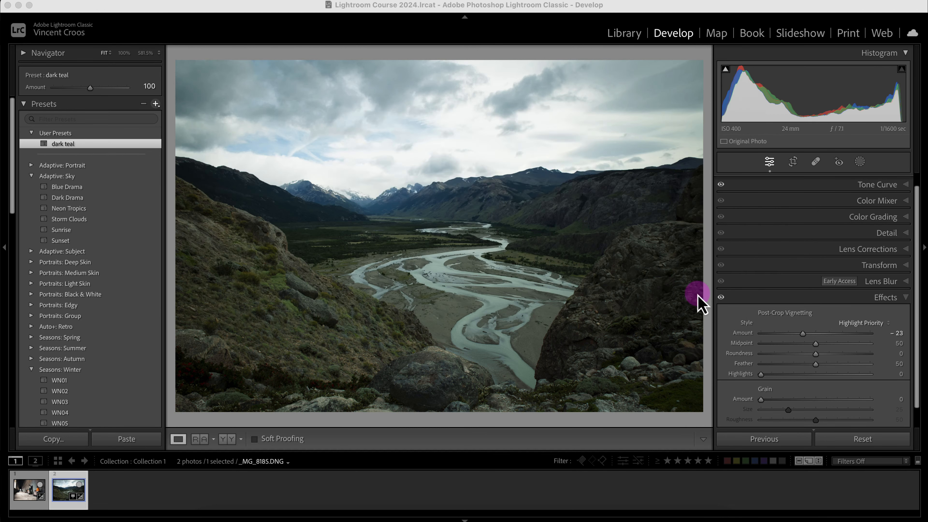
click(75, 155)
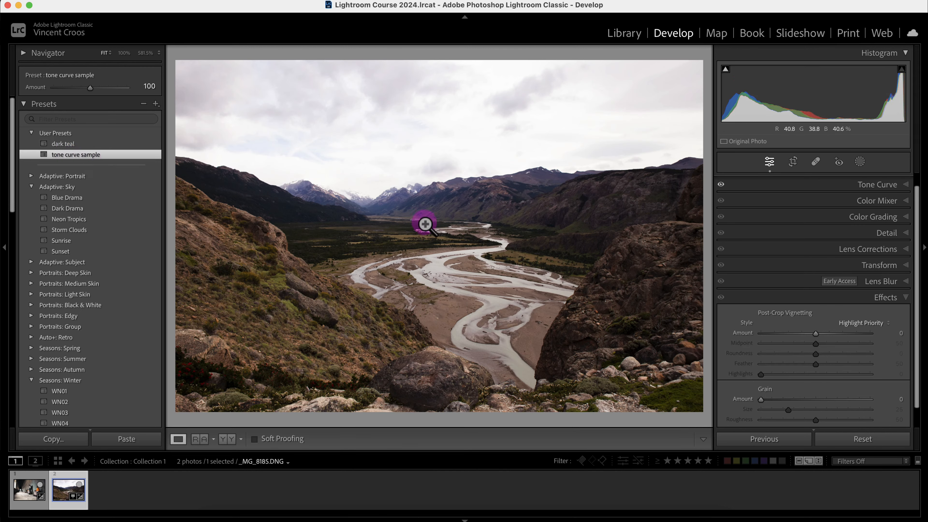
- Reapply the dark teal preset and open its export options for the Photos folder, cancelling without saving
click(89, 144)
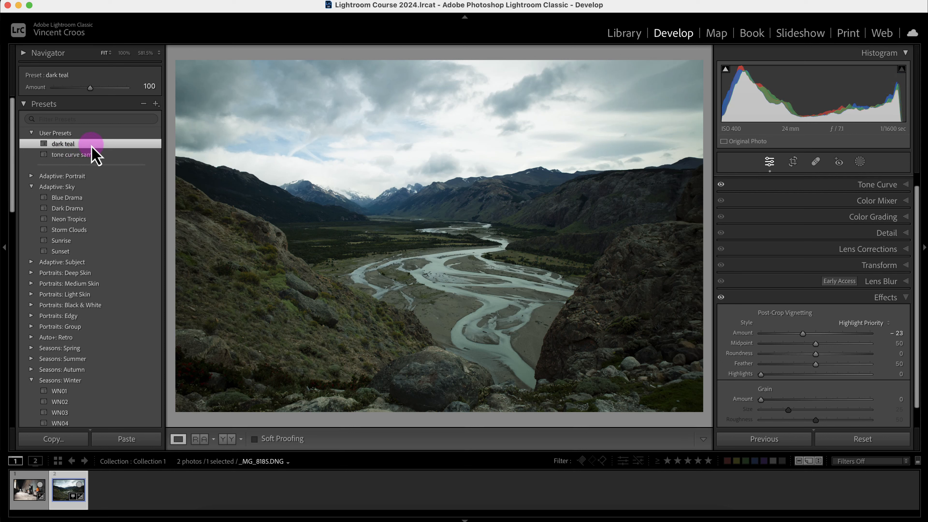
right_click(92, 154)
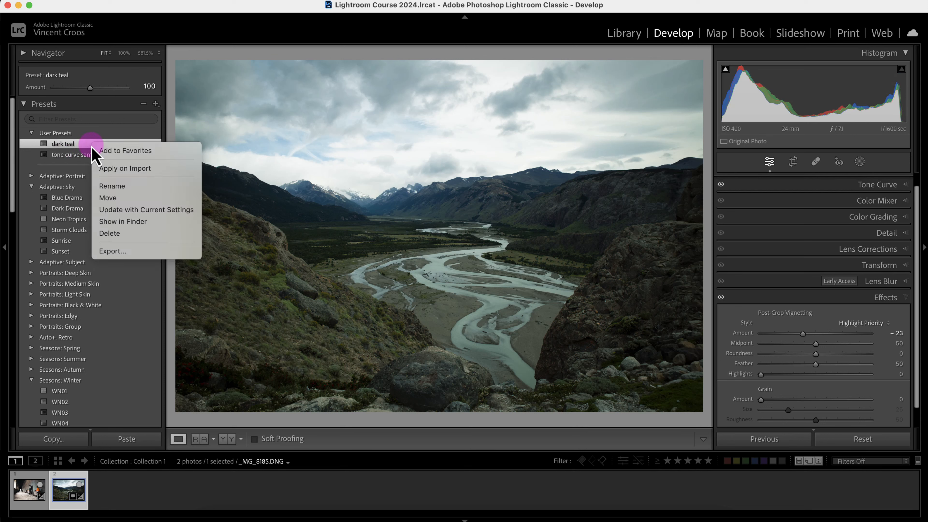
click(130, 251)
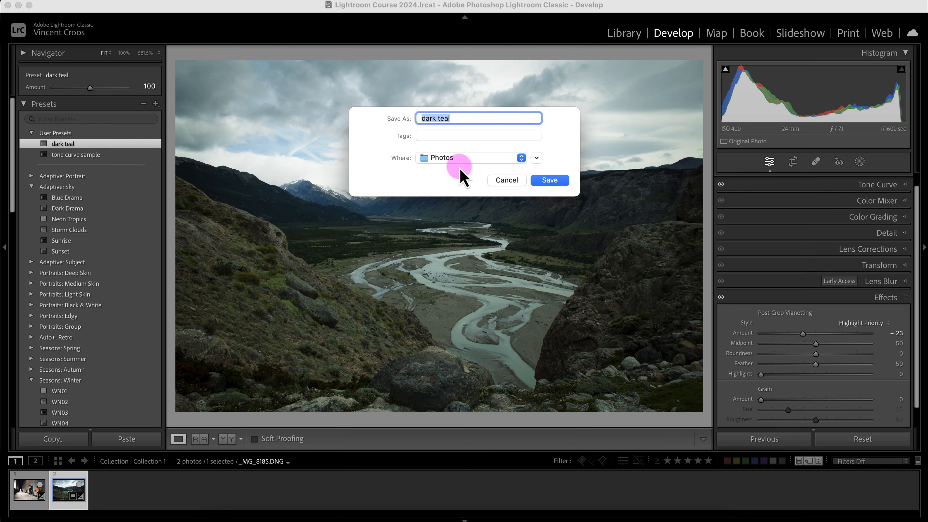
click(514, 180)
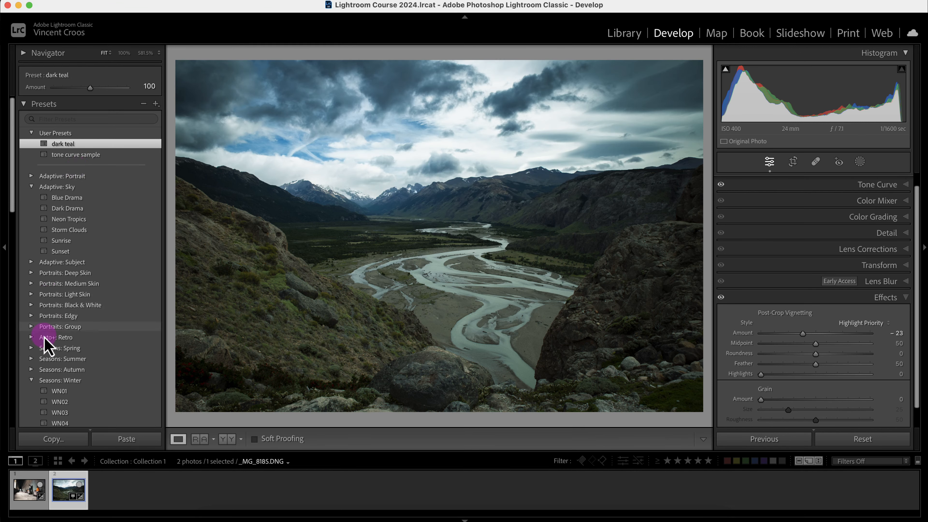
- Review the dark teal preset's settings in the Tone Curve and Basic adjustments
click(906, 187)
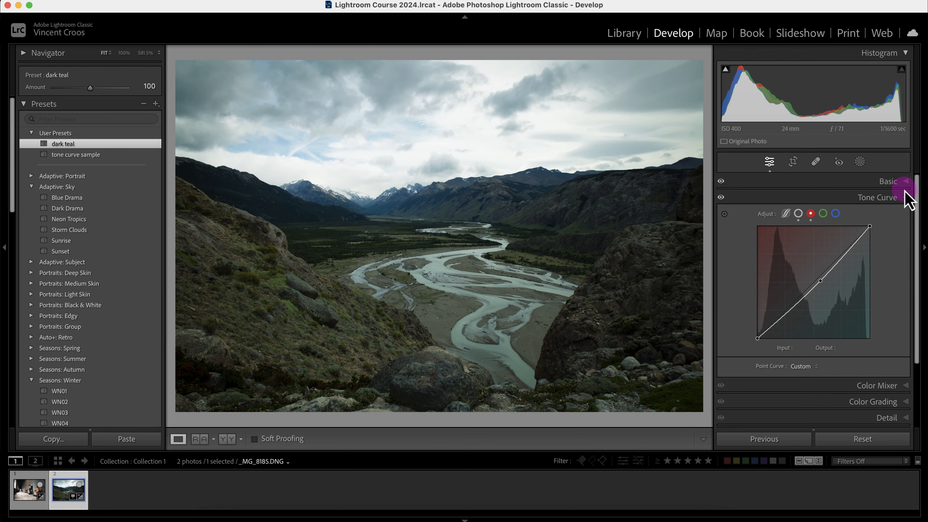
click(906, 198)
click(907, 182)
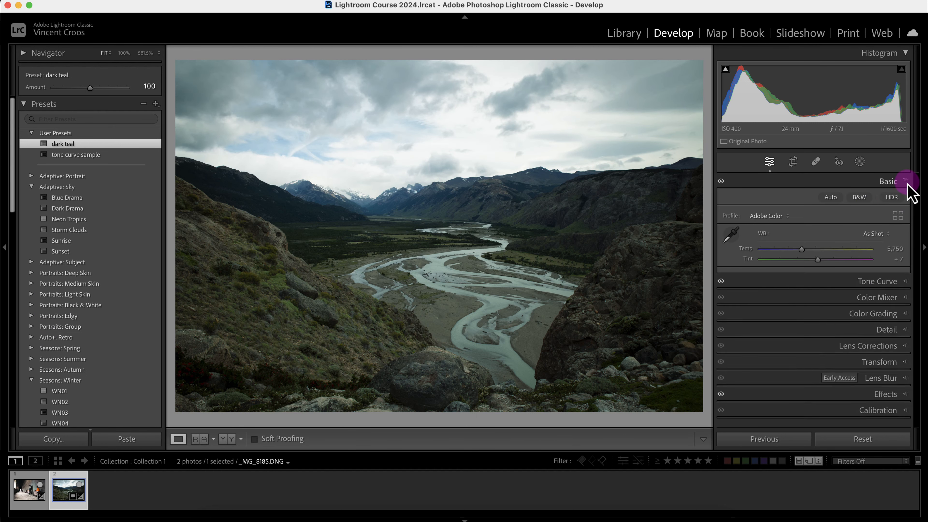
mouse_move(916, 206)
mouse_down()
mouse_move(916, 301)
mouse_move(918, 208)
mouse_up()
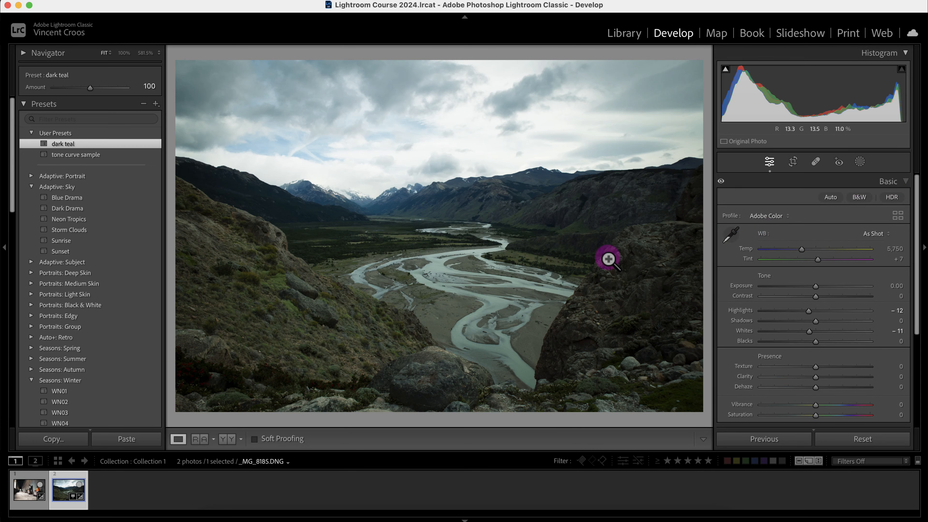